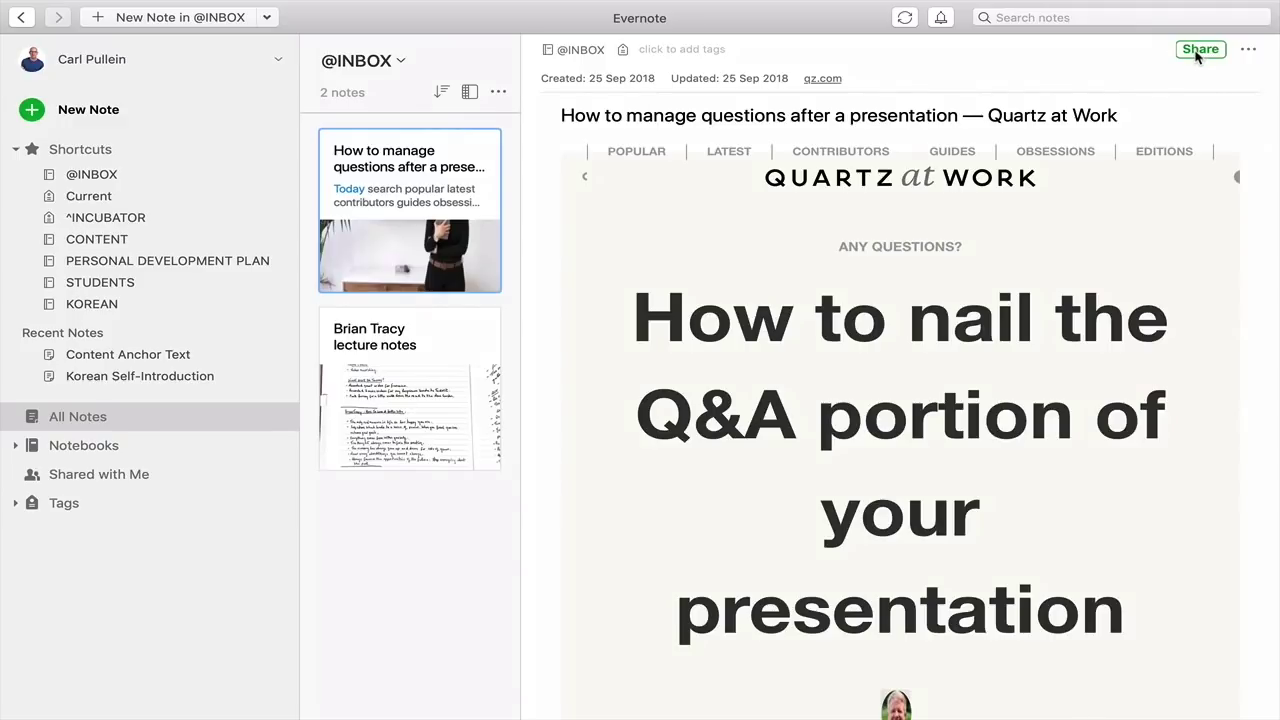
# Check the note's sharing options without sharing, then bring up the additional note actions list
pyautogui.click(1199, 50)
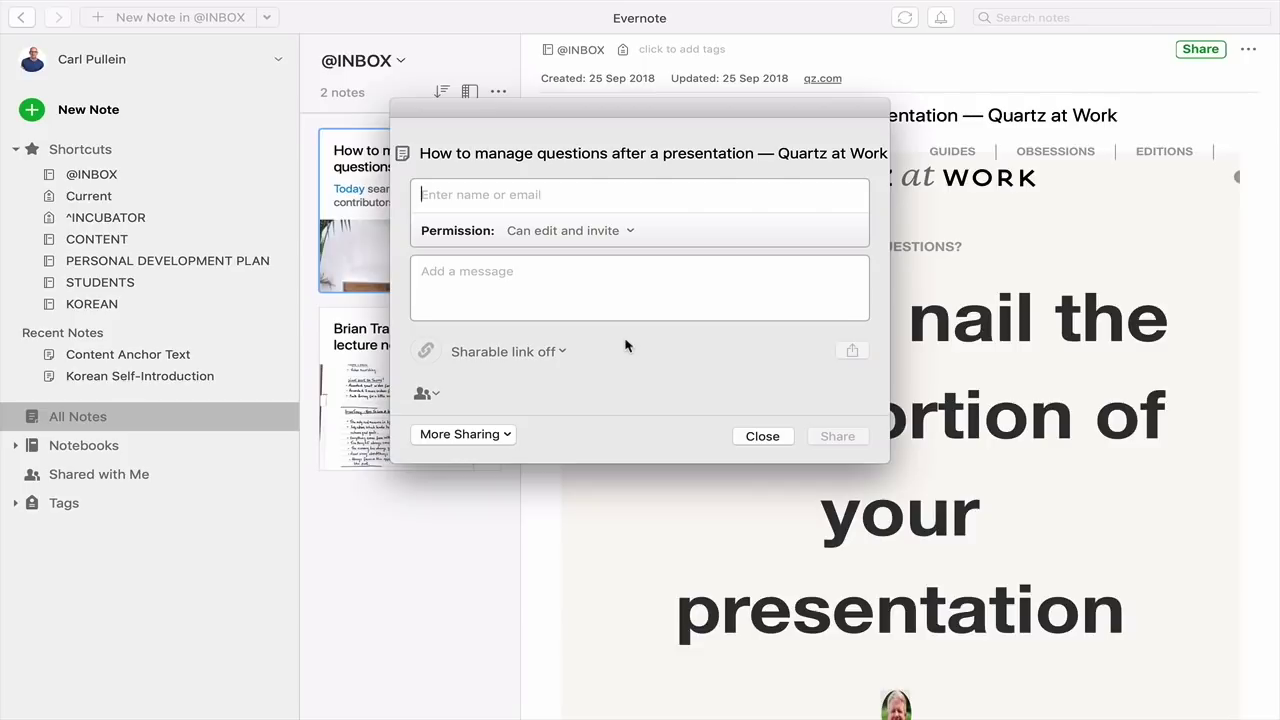
pyautogui.click(762, 436)
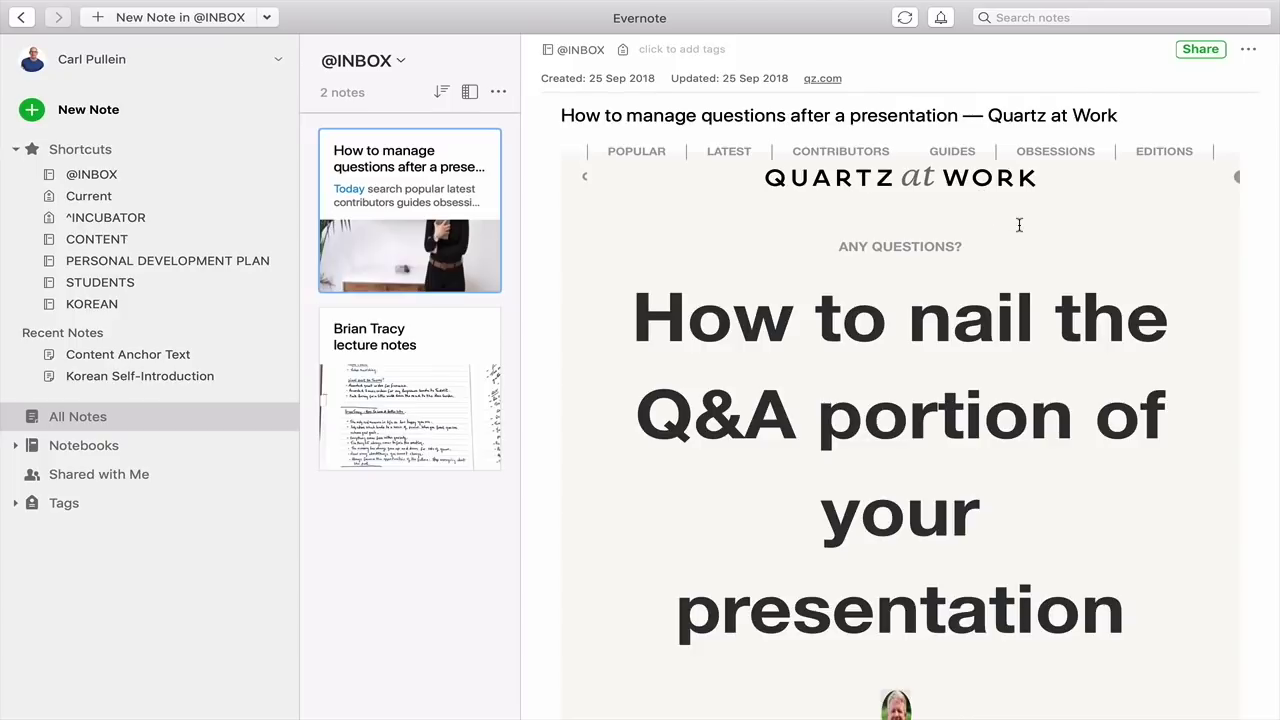
pyautogui.click(1248, 52)
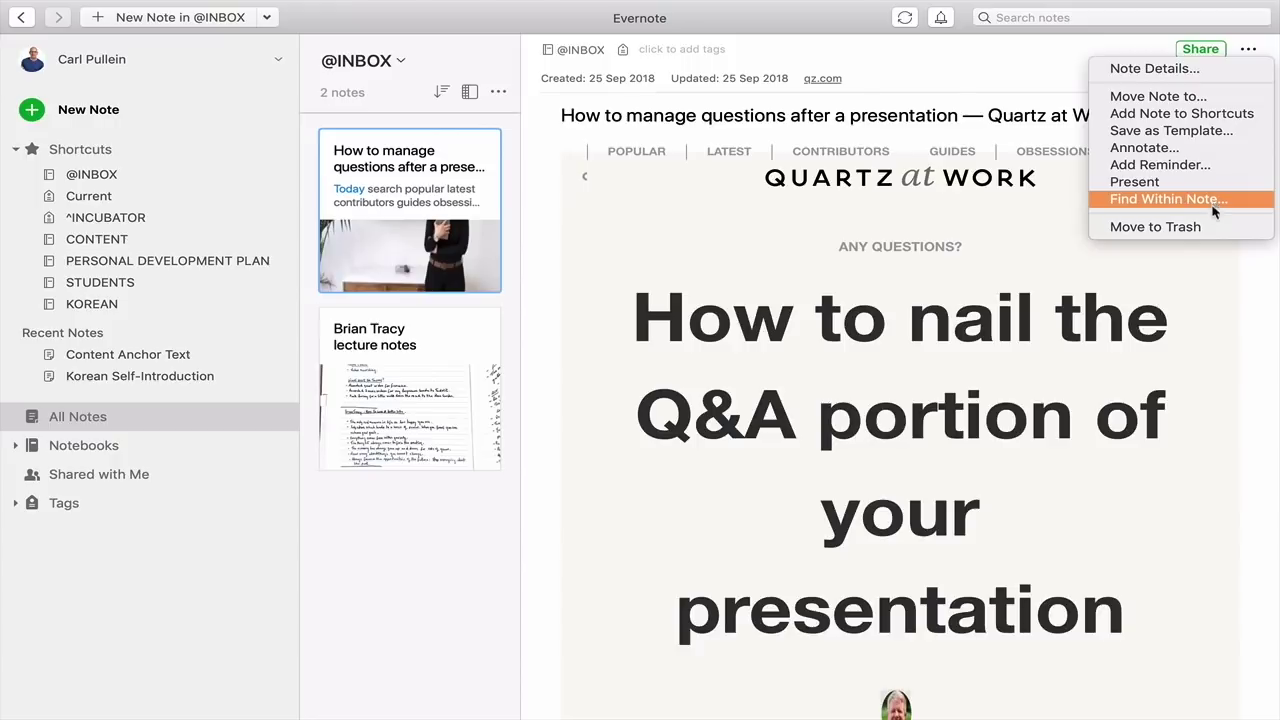
pyautogui.click(1235, 290)
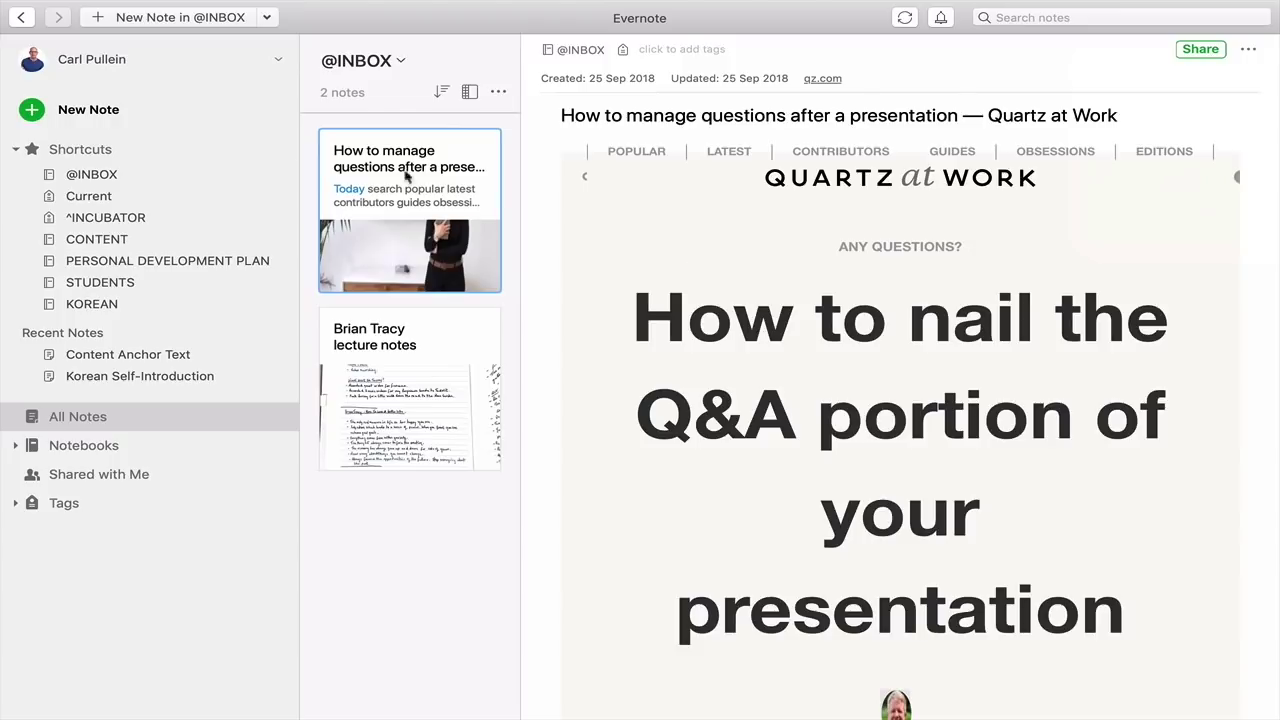
pyautogui.click(160, 20)
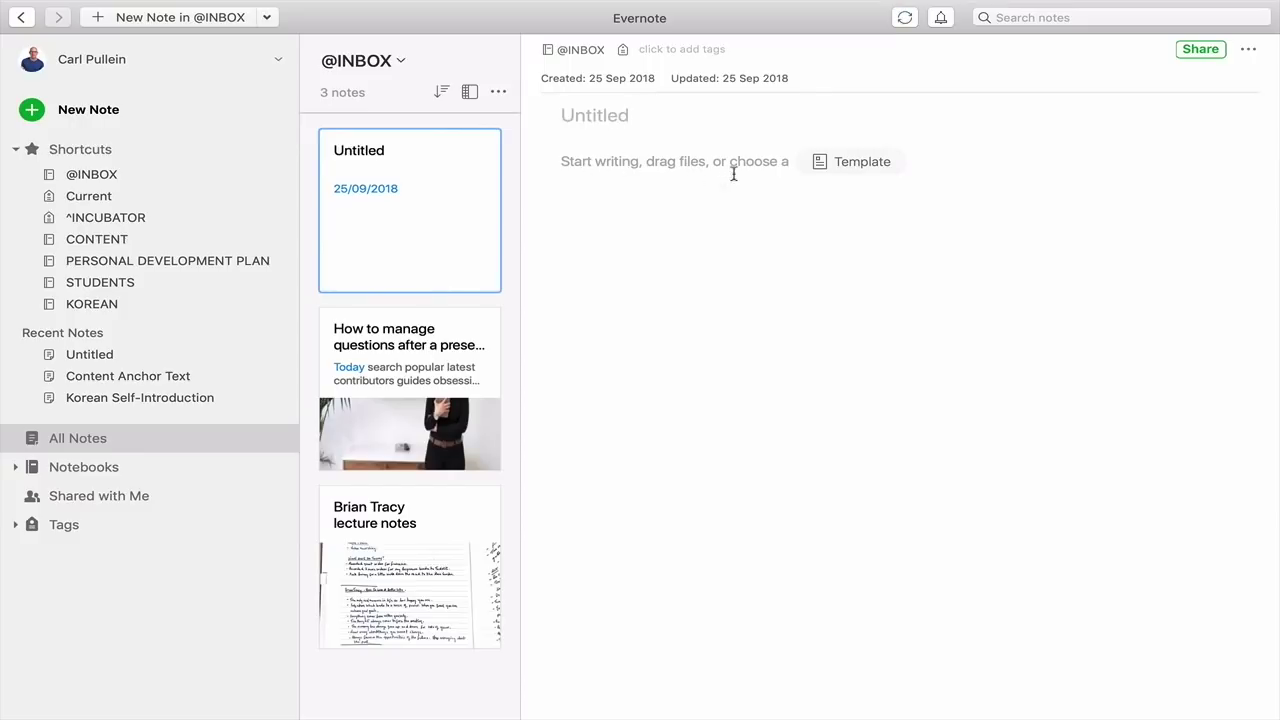
pyautogui.click(854, 165)
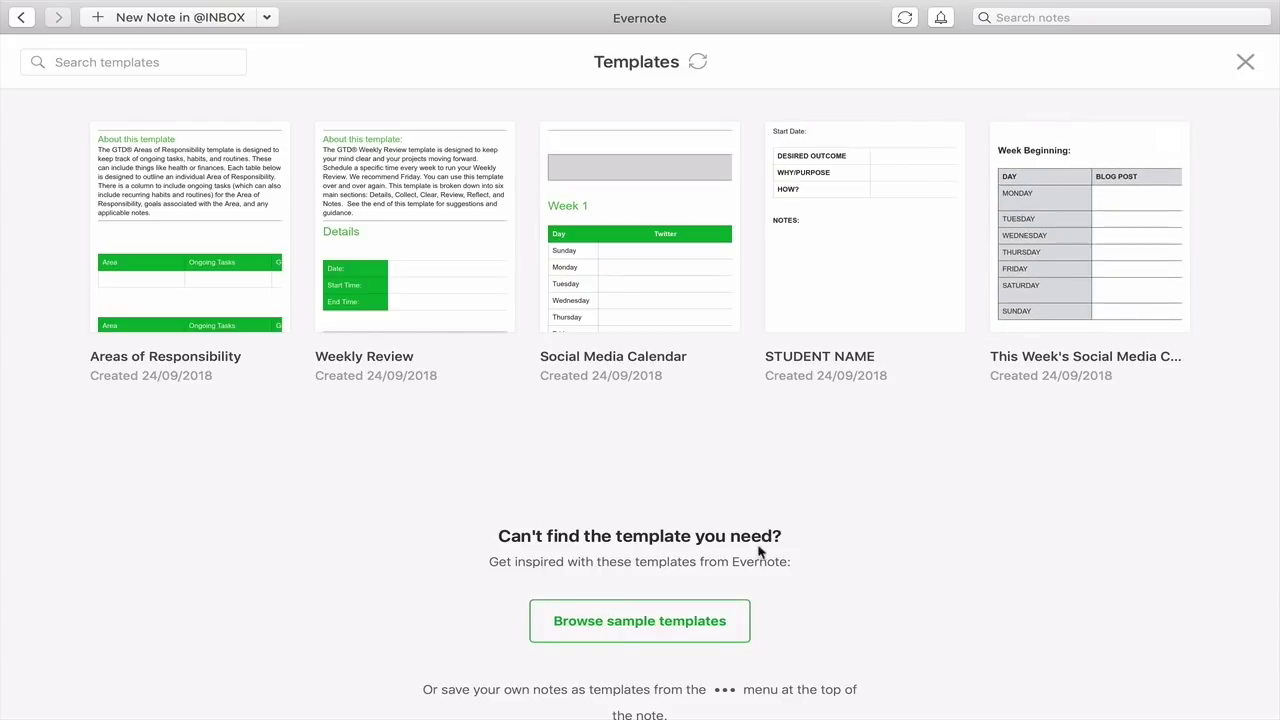
# Scroll to the bottom of the Templates gallery and go to Browse sample templates
pyautogui.scroll(-3, 675, 490)
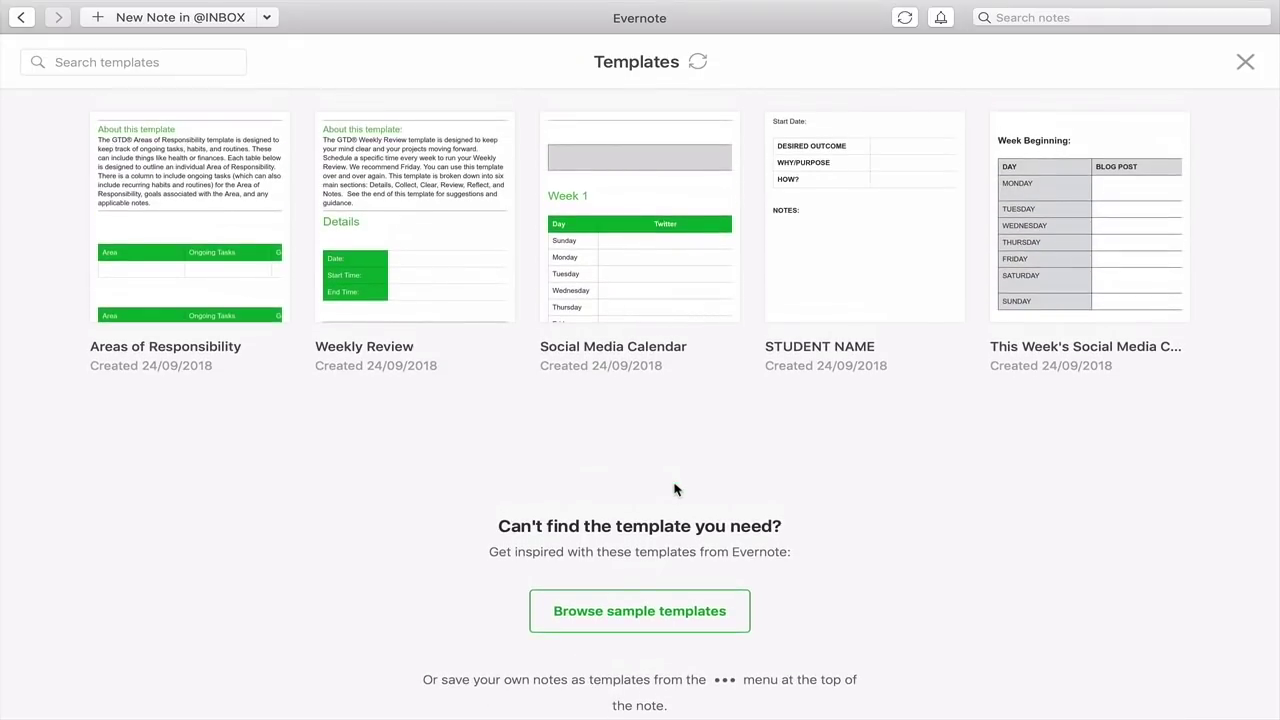
pyautogui.click(644, 614)
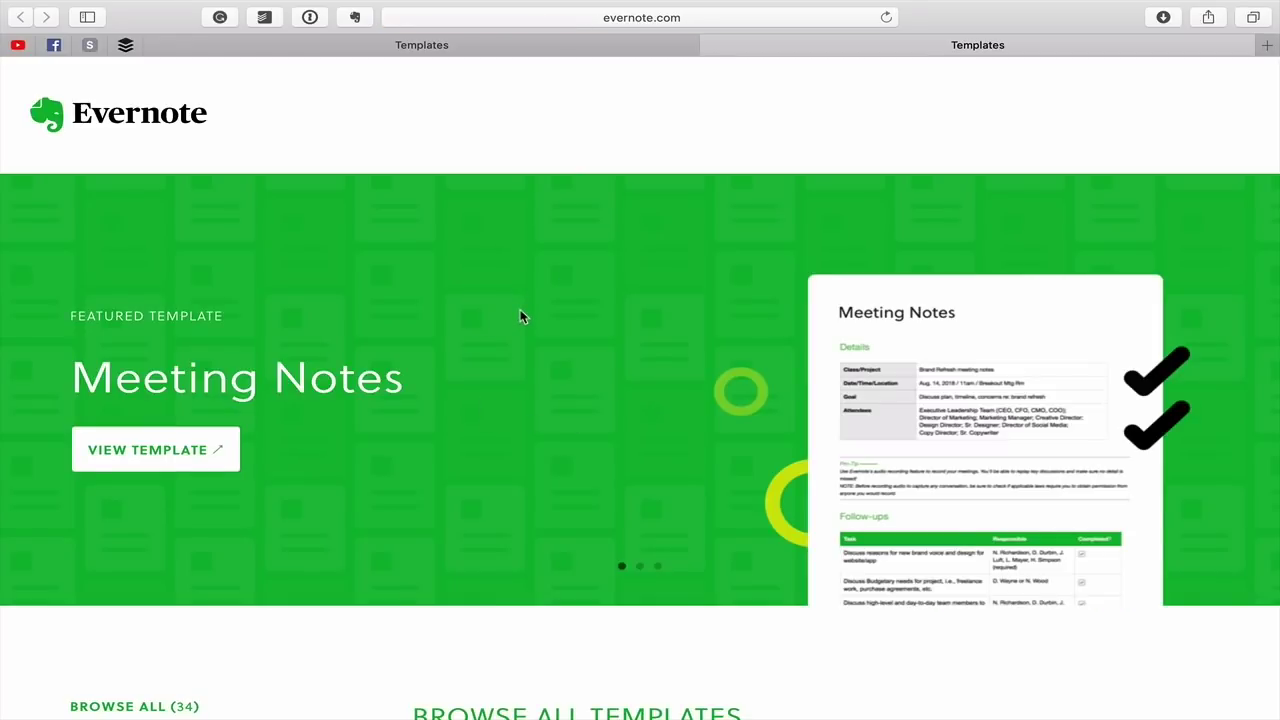
# Filter the online template listing to the Getting Things Done® (GTD) category
pyautogui.scroll(-5, 520, 316)
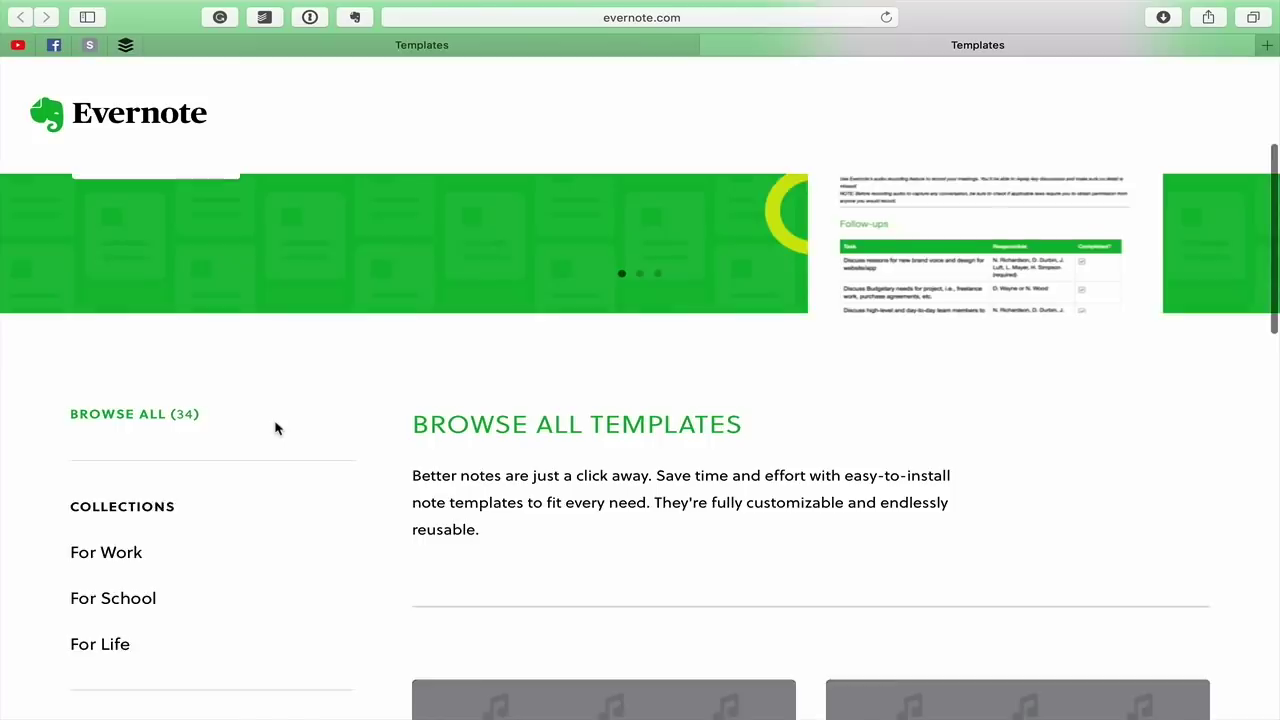
pyautogui.scroll(-4, 275, 428)
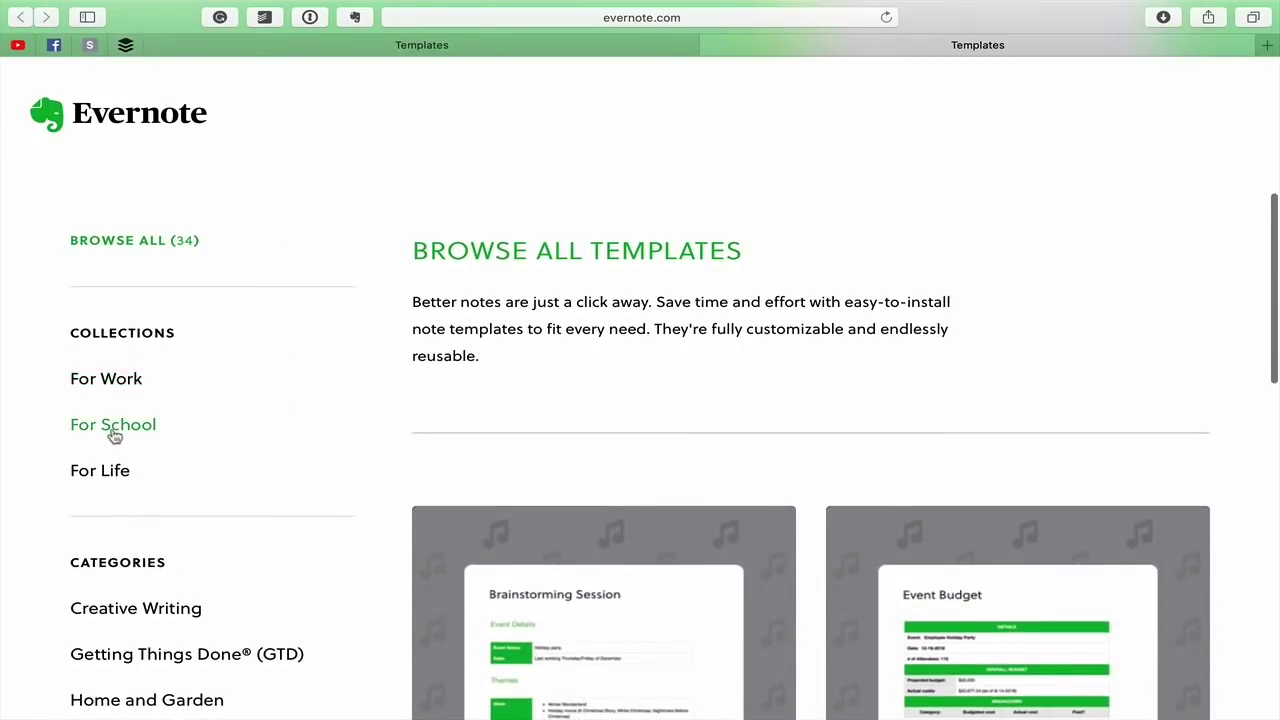
pyautogui.scroll(-5, 127, 477)
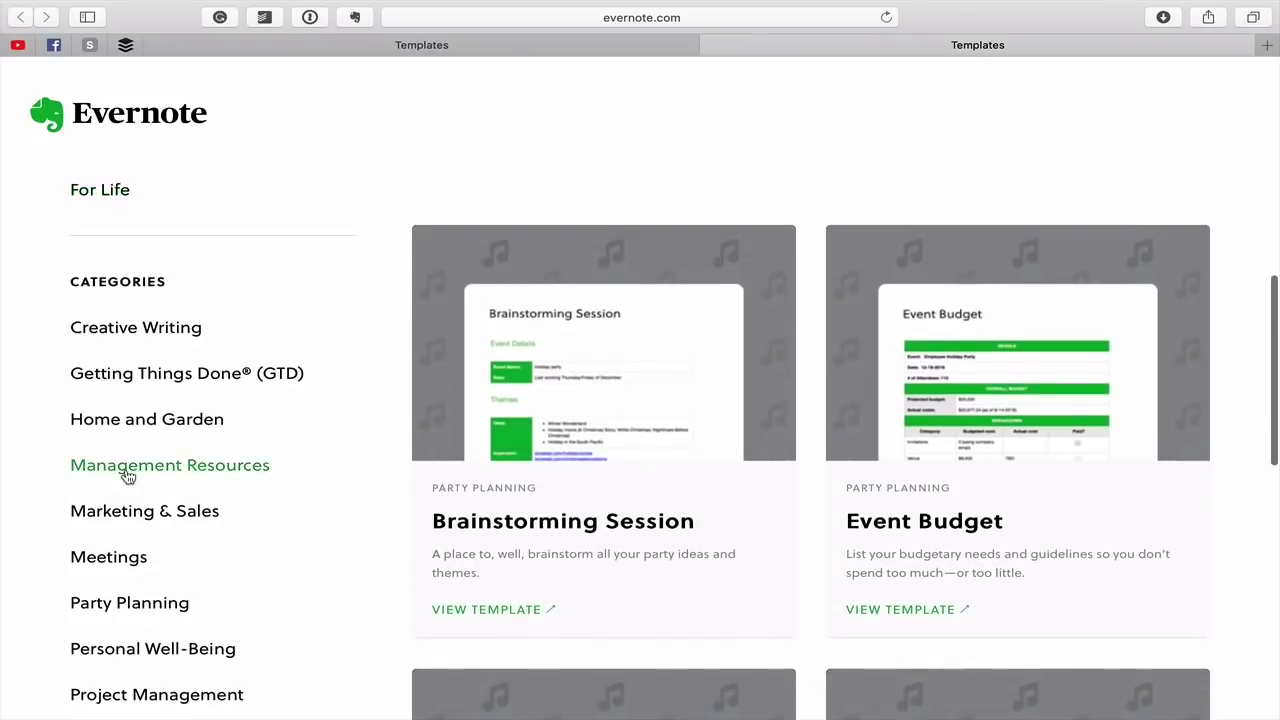
pyautogui.scroll(2, 127, 477)
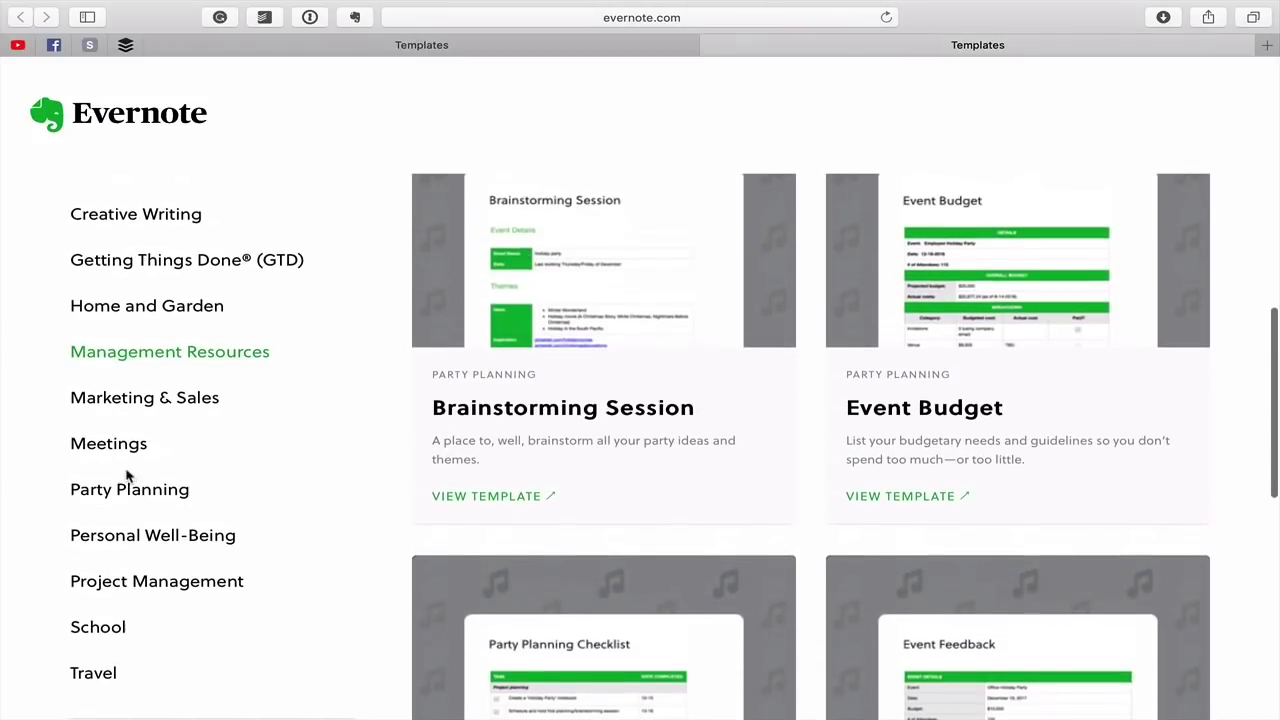
pyautogui.click(132, 270)
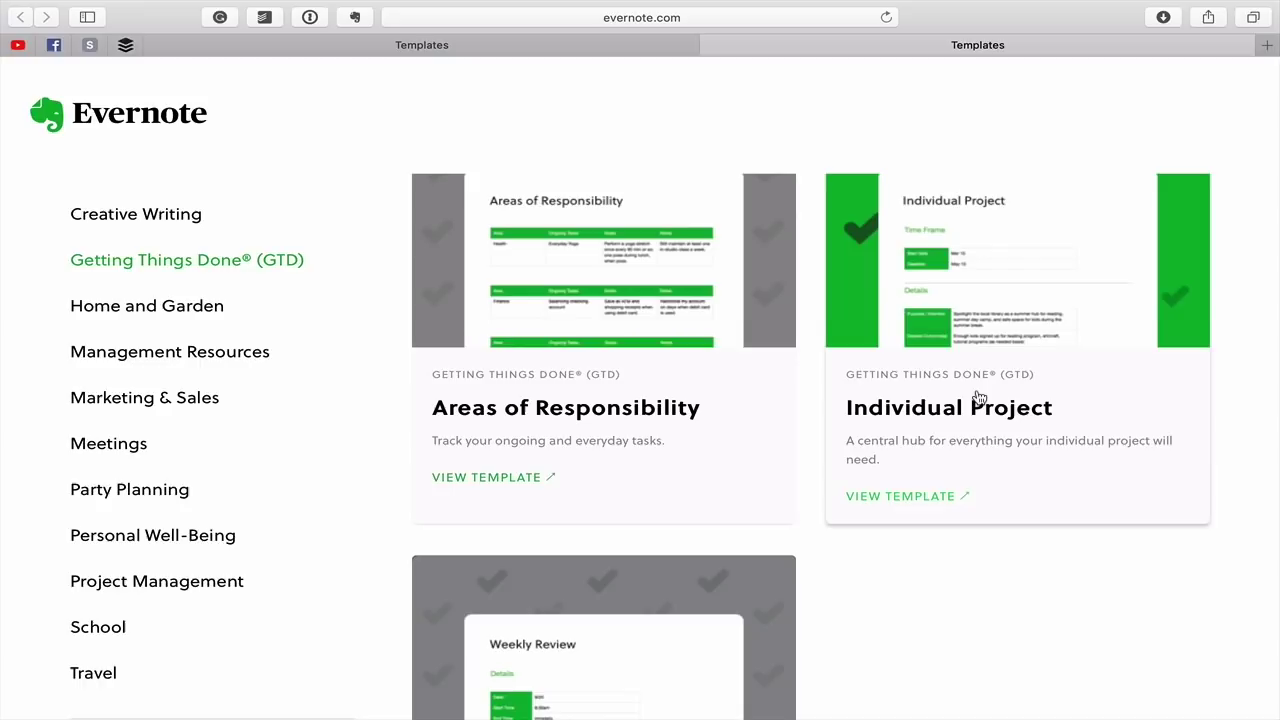
# Open the Individual Project GTD template's full preview in a new tab
pyautogui.scroll(-5, 979, 398)
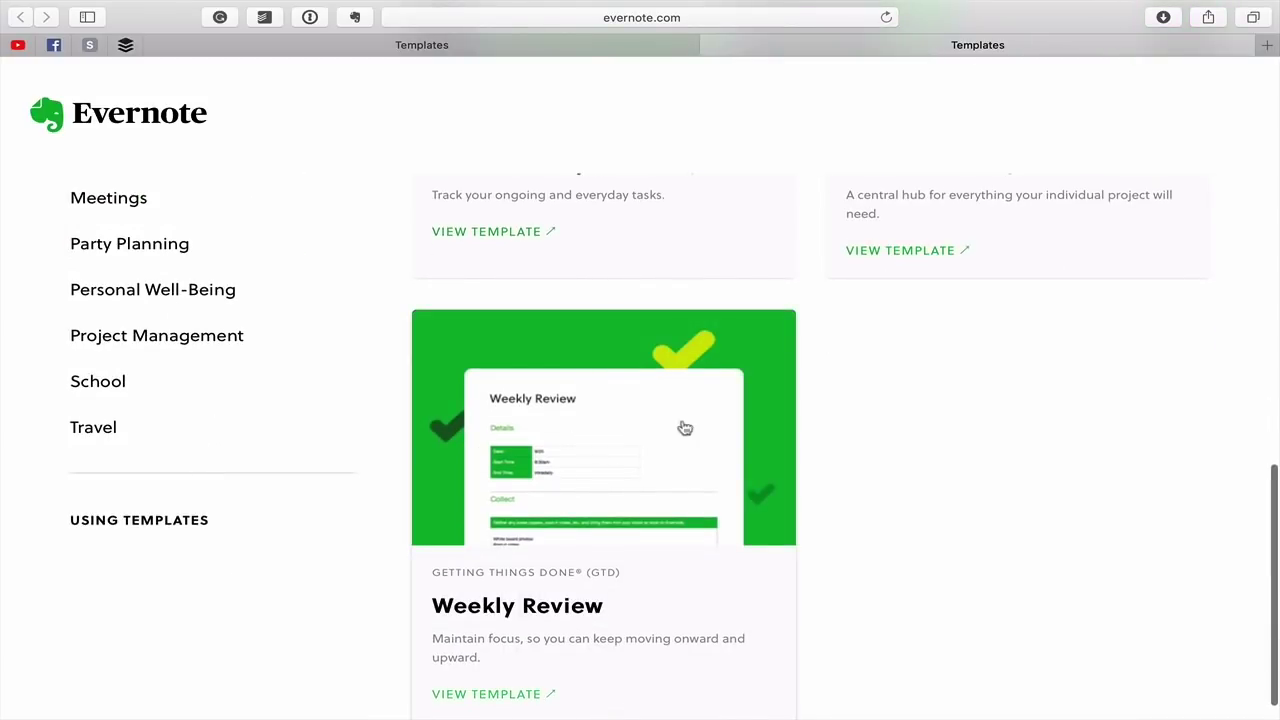
pyautogui.scroll(5, 690, 427)
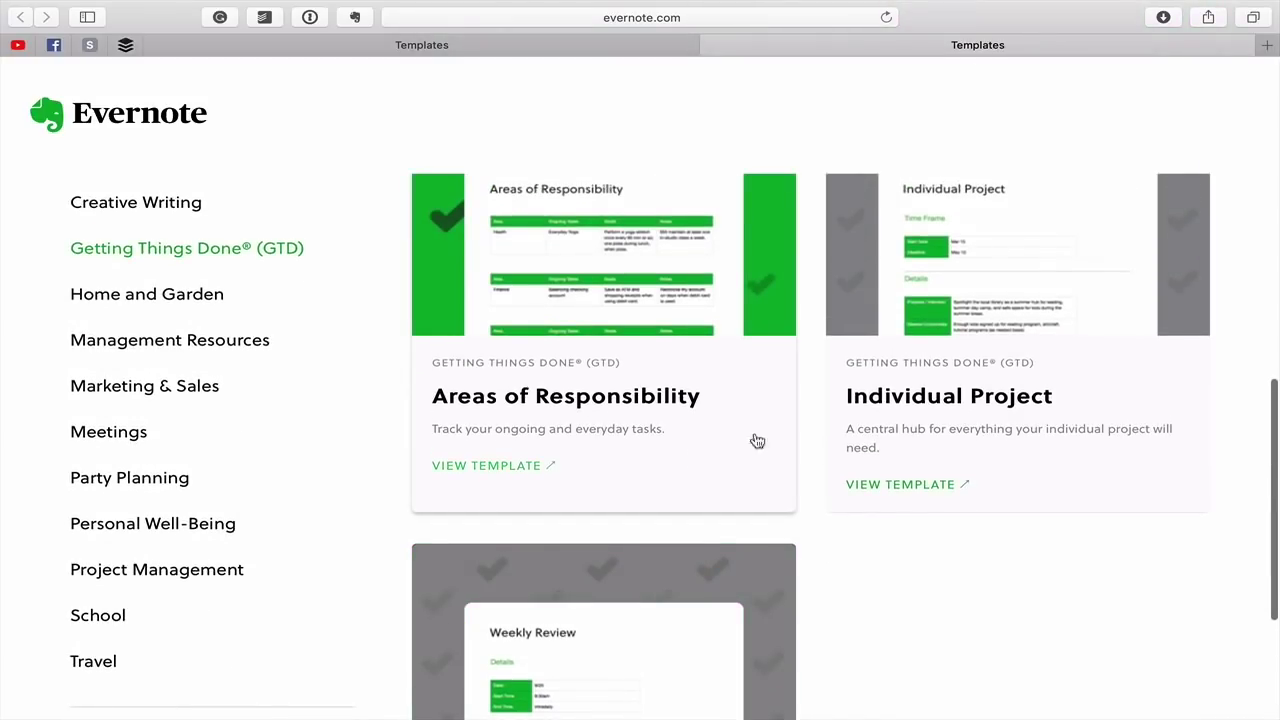
pyautogui.click(928, 488)
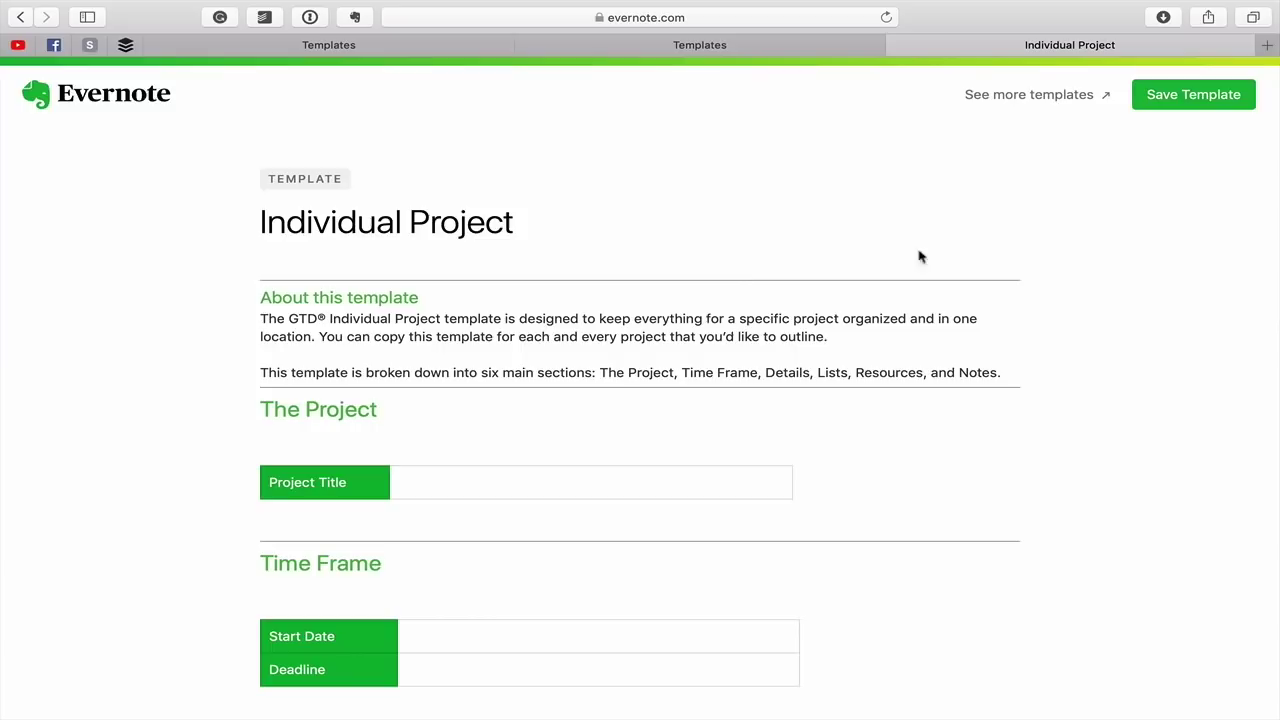
# Scroll through the Individual Project template preview and save it to the account
pyautogui.scroll(-1, 718, 331)
pyautogui.scroll(-13, 718, 331)
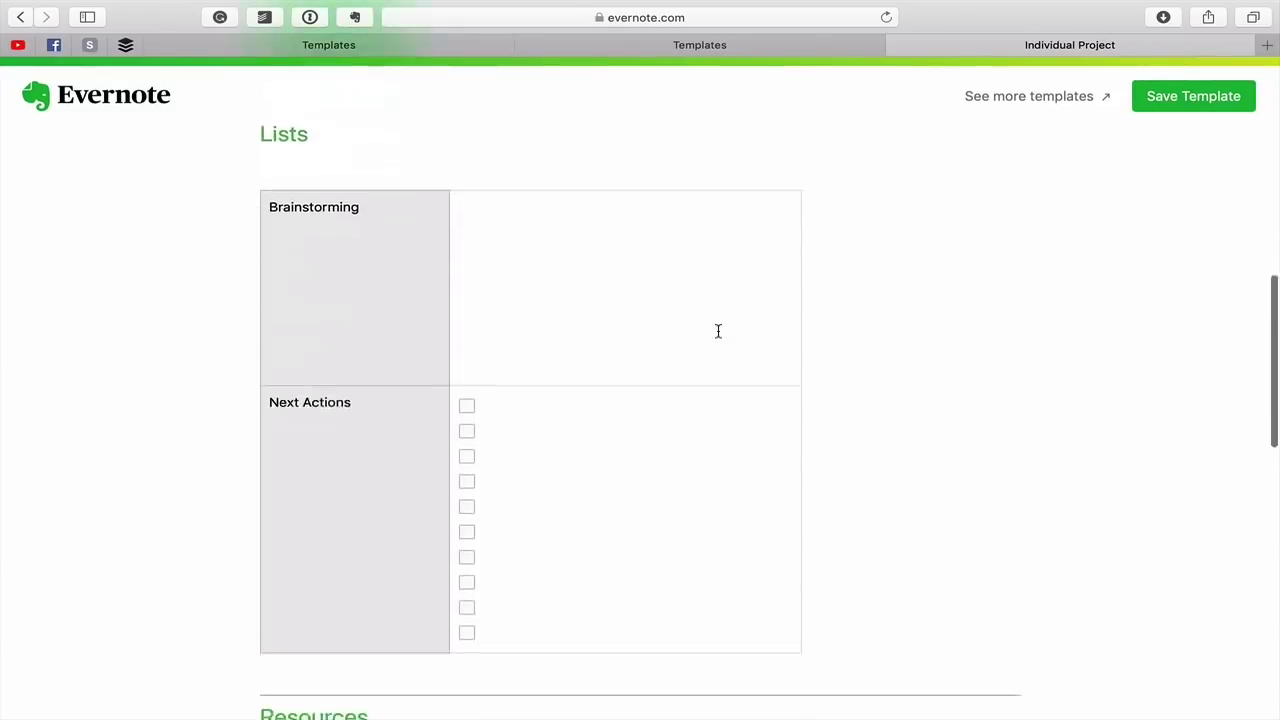
pyautogui.scroll(-3, 718, 337)
pyautogui.scroll(20, 718, 337)
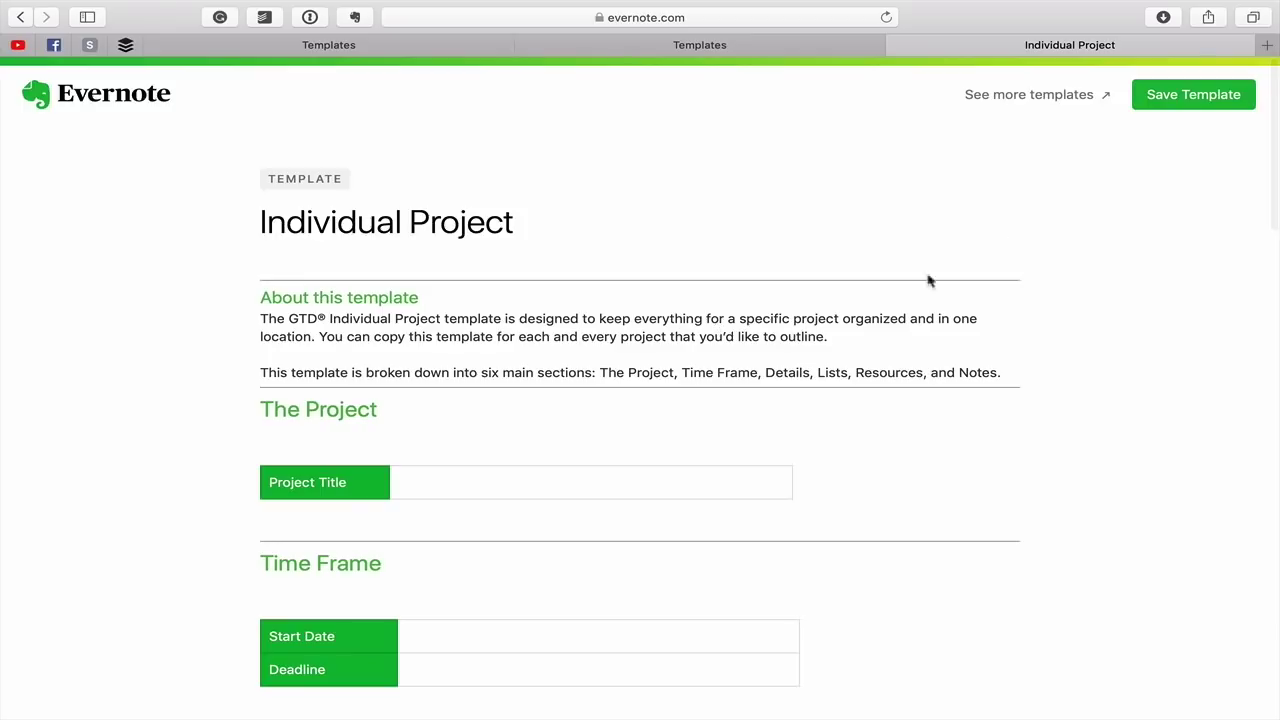
pyautogui.click(1210, 103)
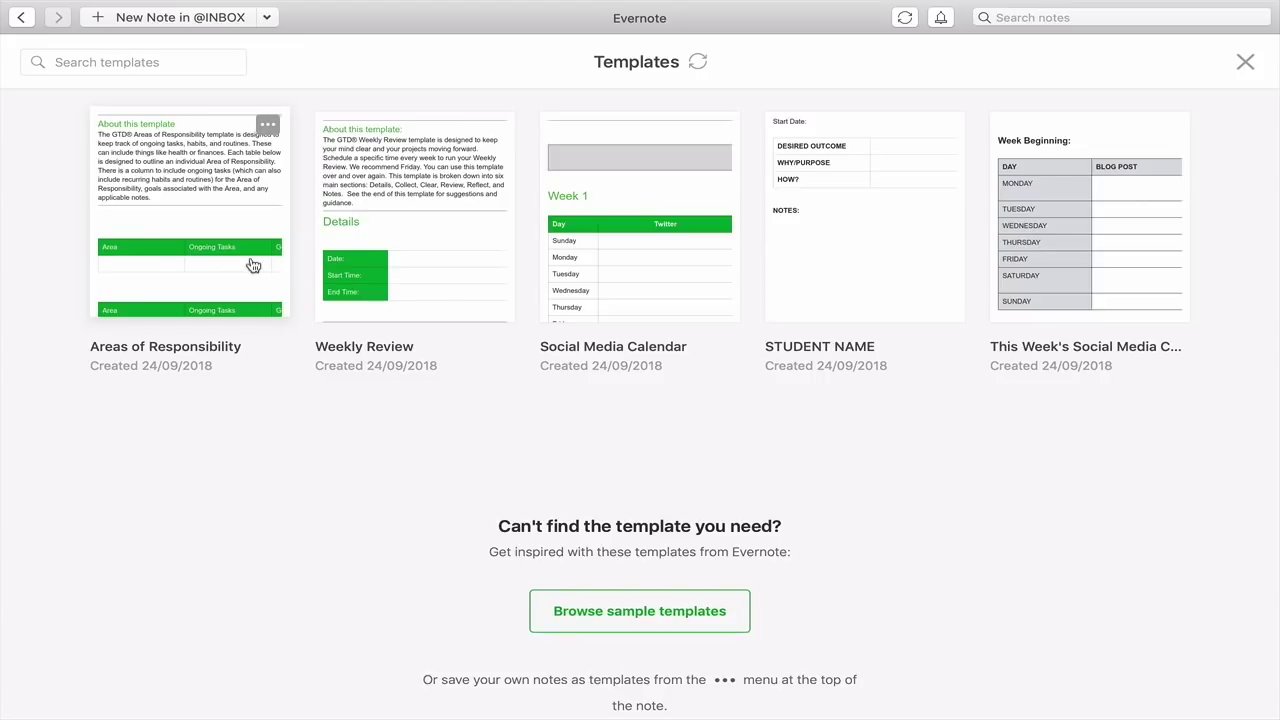
# Apply the Weekly Review template to the Untitled note and browse its Details and Collect sections
pyautogui.click(381, 263)
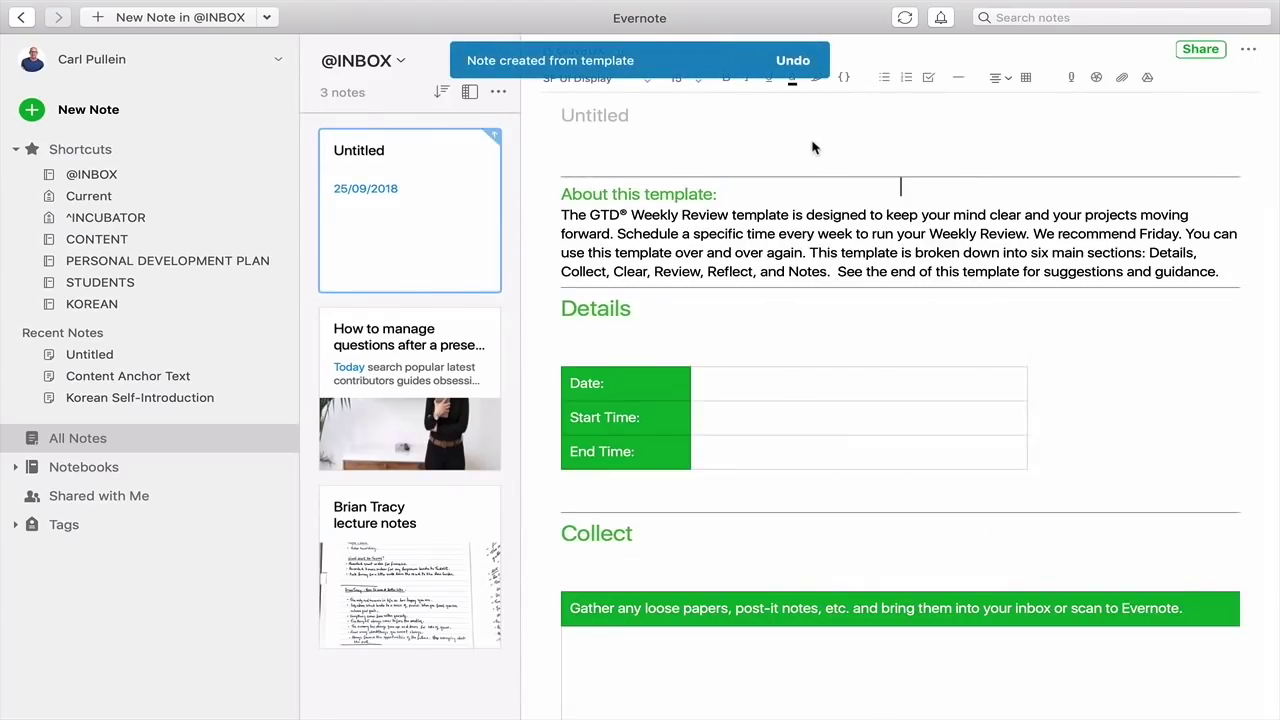
pyautogui.click(609, 116)
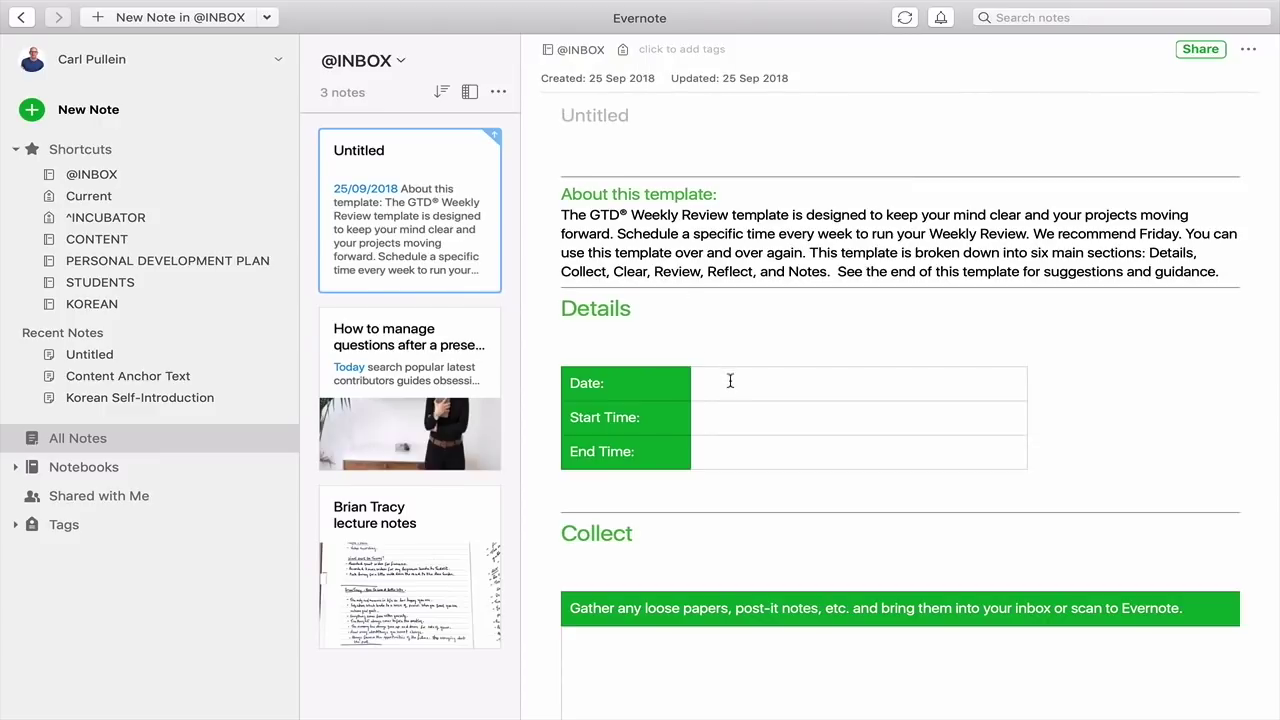
pyautogui.click(732, 412)
pyautogui.press('Up')
pyautogui.scroll(-8, 1157, 390)
pyautogui.scroll(3, 1157, 390)
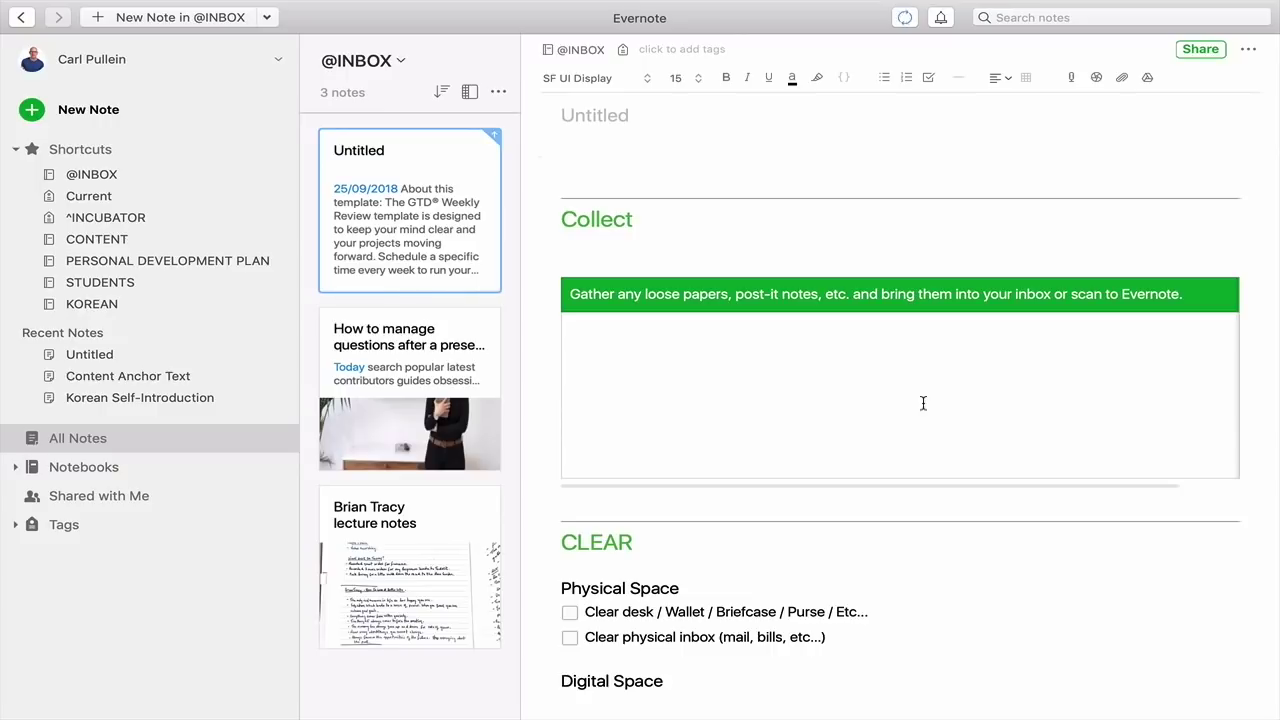
pyautogui.scroll(-14, 923, 403)
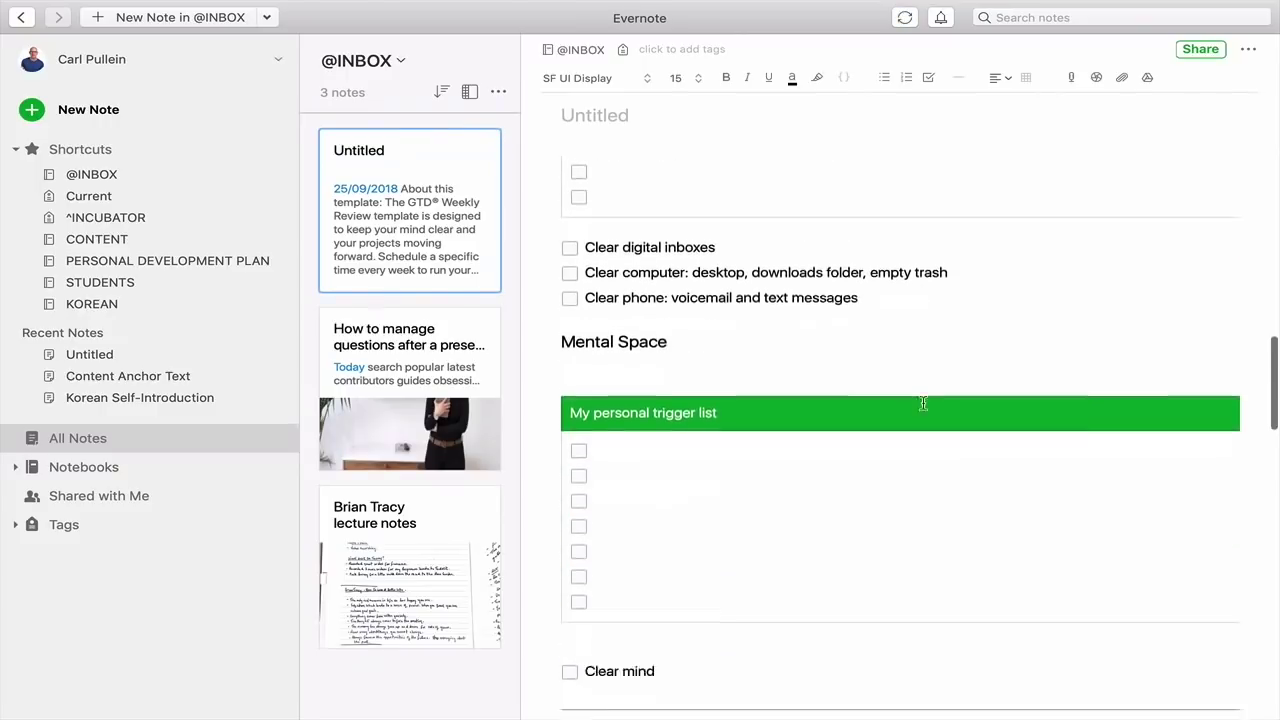
pyautogui.scroll(-3, 923, 403)
pyautogui.scroll(20, 923, 400)
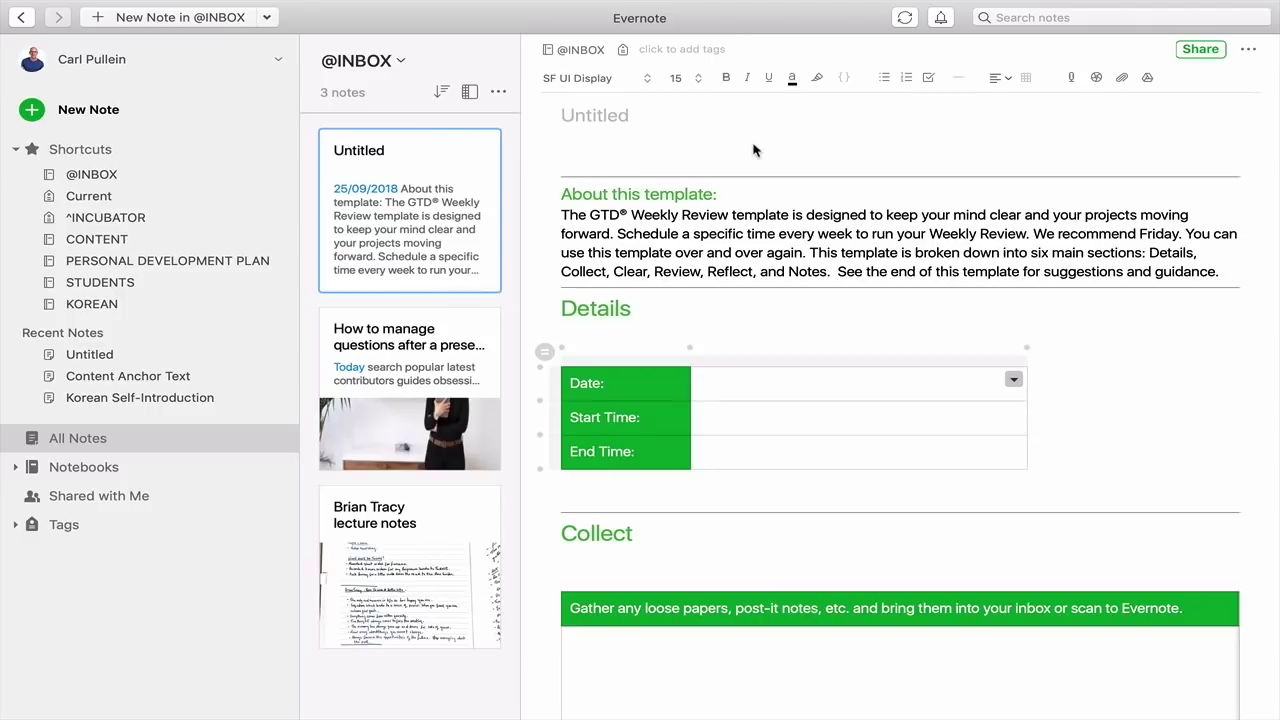
# Show all 19 notebooks, including the 4-note TEMPLATES notebook in the CONTENT Stack
pyautogui.click(107, 470)
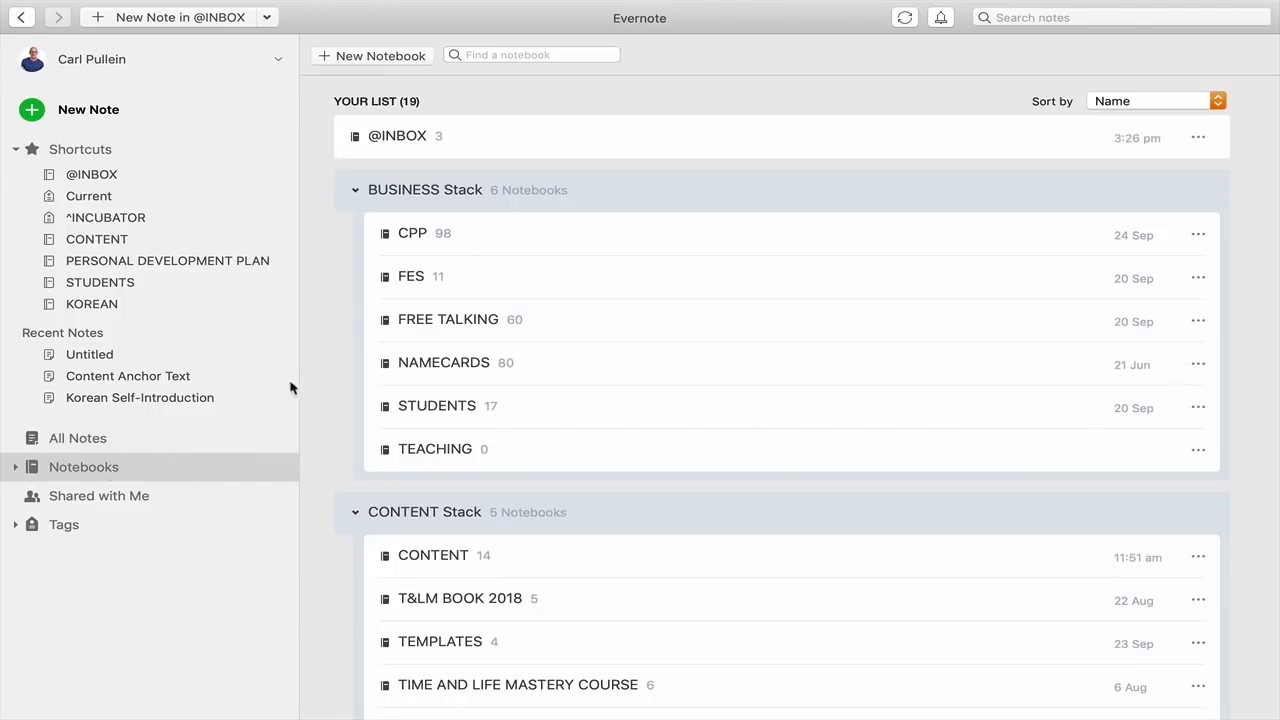
pyautogui.scroll(-2, 323, 382)
pyautogui.scroll(-4, 323, 382)
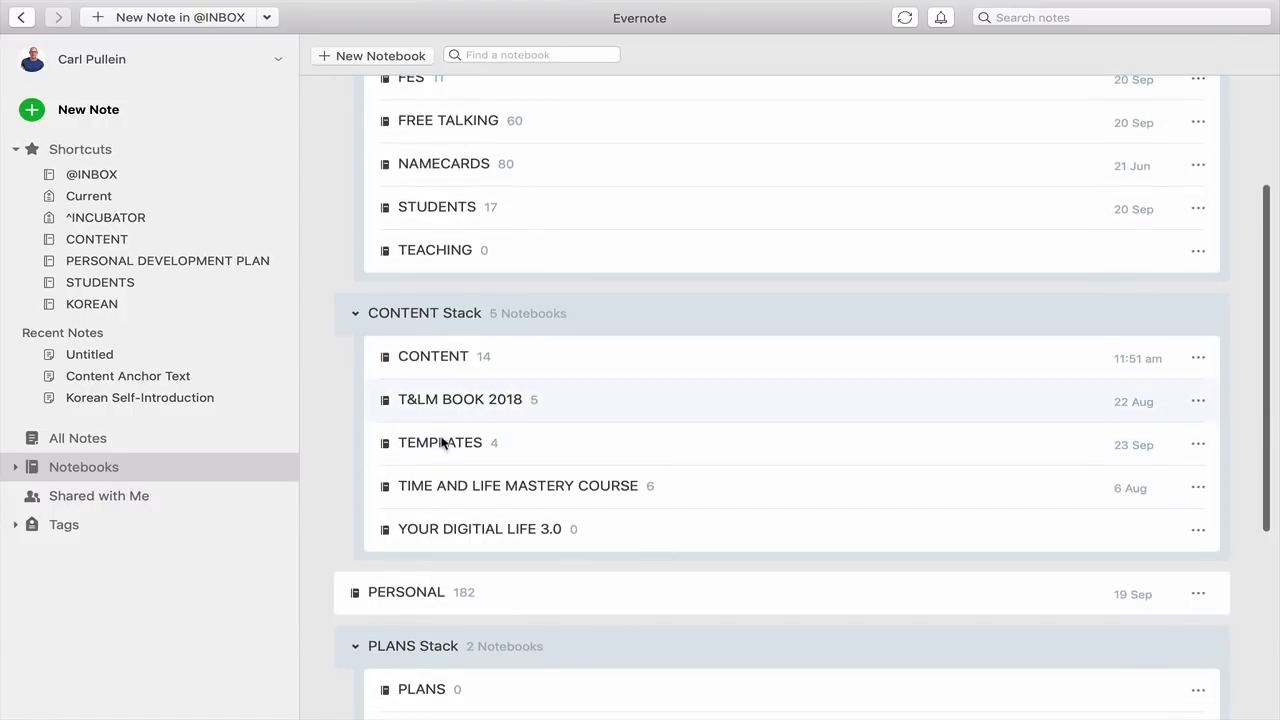
pyautogui.scroll(1, 334, 402)
pyautogui.scroll(5, 334, 402)
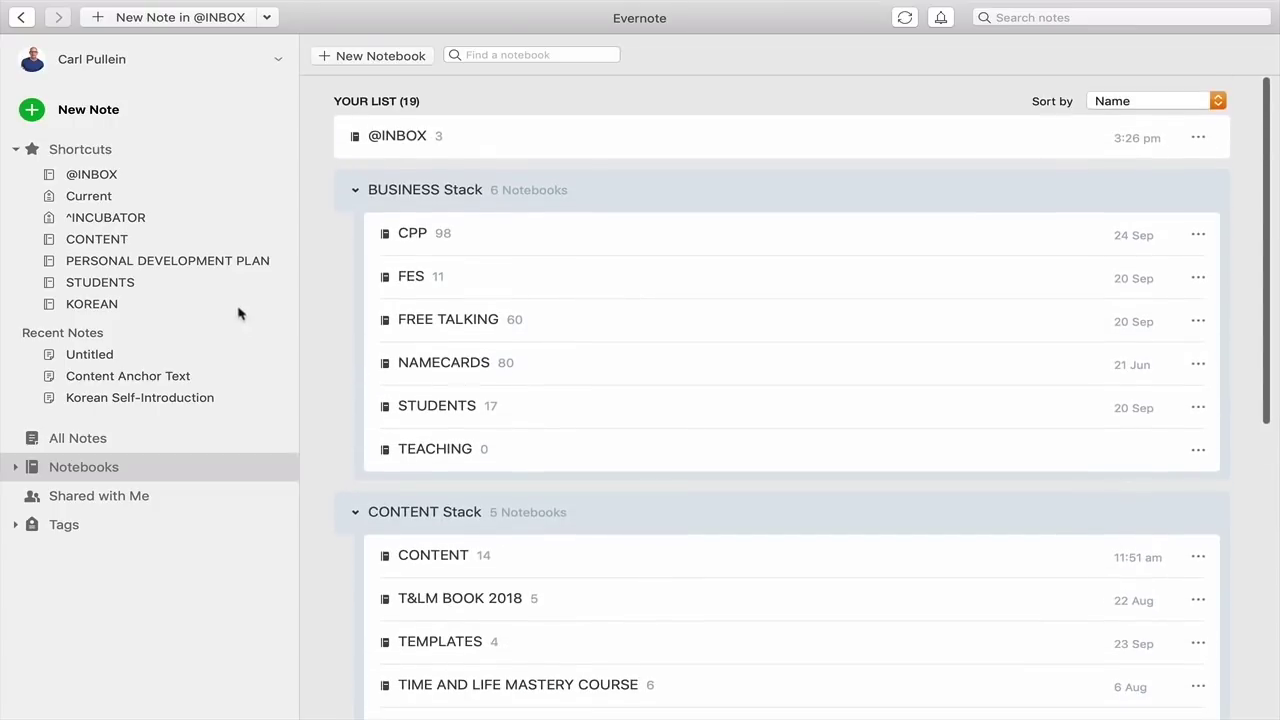